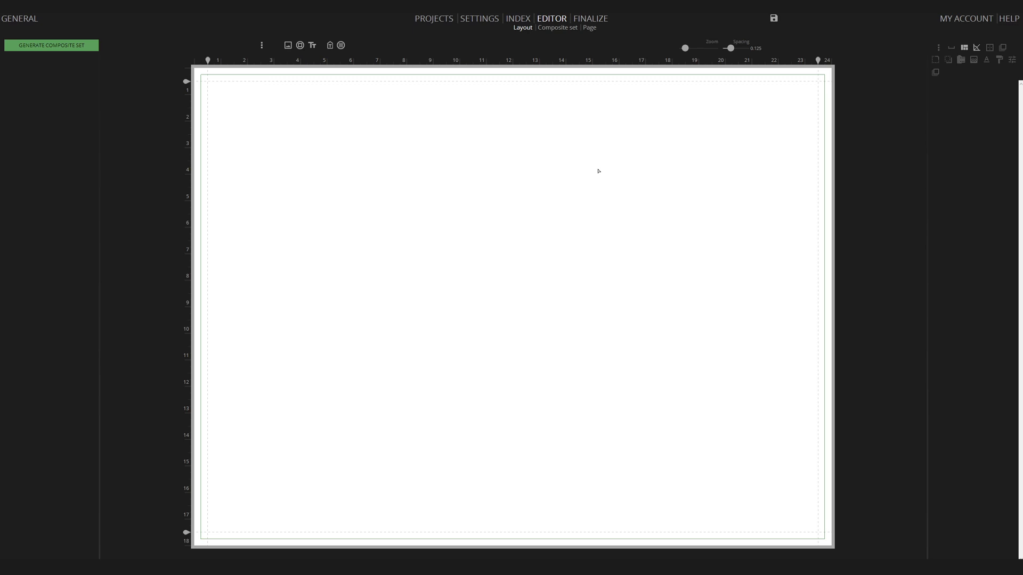
- Add a composite frame to the layout and name it StudentComposite
{"action": "left_click", "coordinate": [341, 45]}
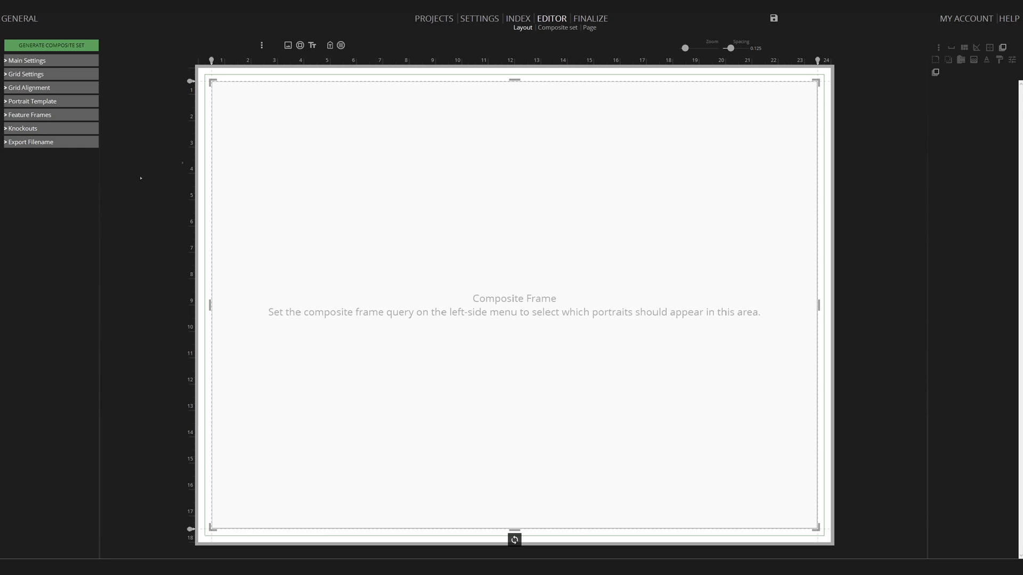
{"action": "left_click", "coordinate": [248, 139]}
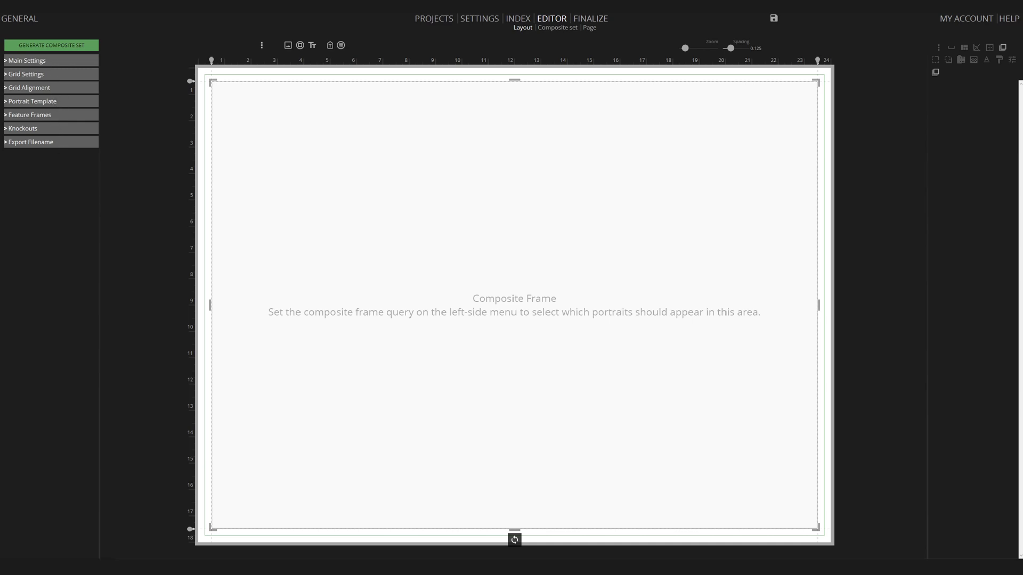
{"action": "left_click", "coordinate": [56, 62]}
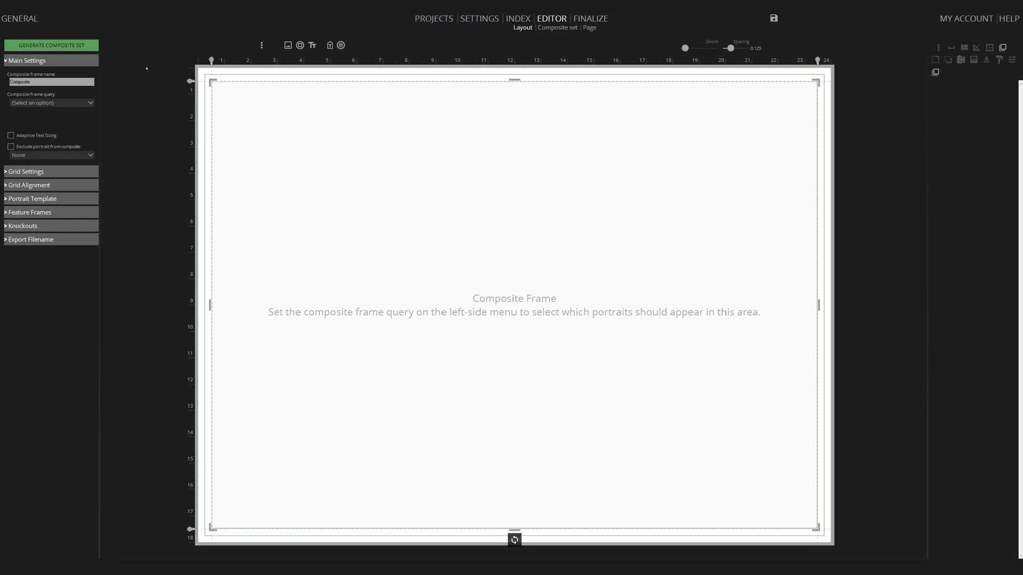
{"action": "left_click_drag", "start_coordinate": [42, 81], "coordinate": [0, 77]}
{"action": "type", "text": "StudentCompo"}
{"action": "left_click", "coordinate": [79, 85]}
- Set the composite frame query to Department, Students, All
{"action": "left_click", "coordinate": [57, 103]}
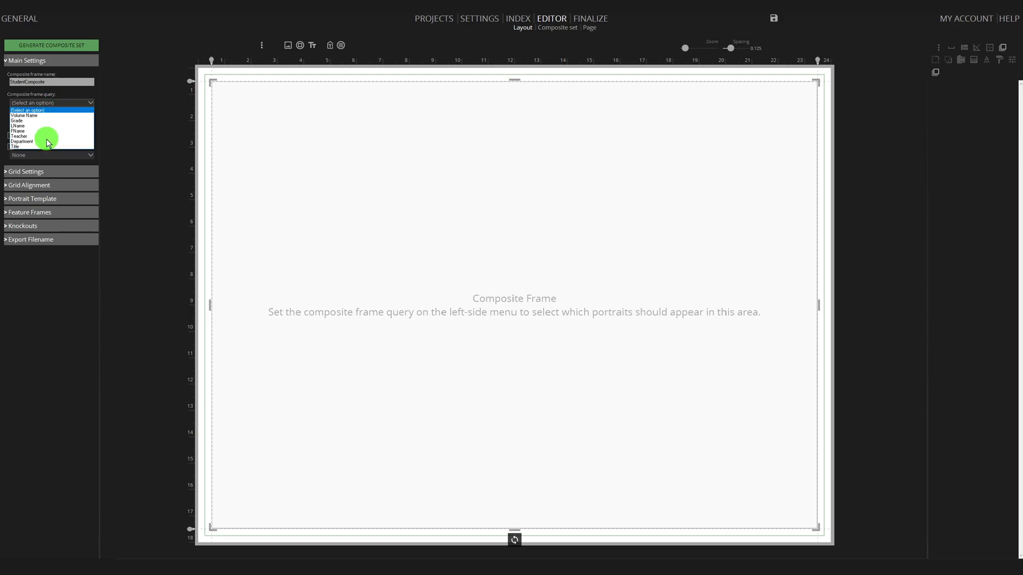
{"action": "left_click", "coordinate": [35, 143]}
{"action": "left_click", "coordinate": [49, 112]}
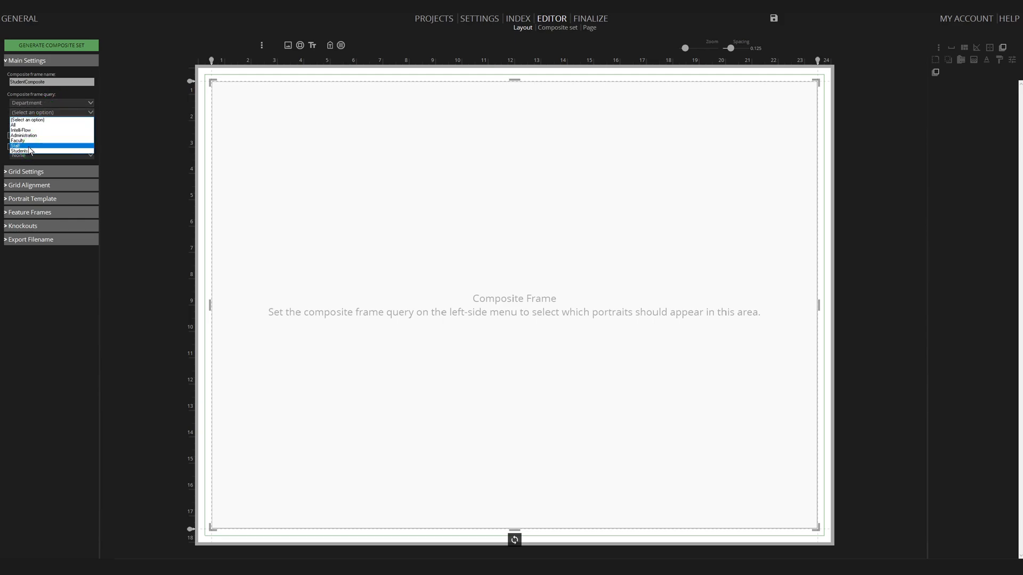
{"action": "left_click", "coordinate": [29, 152]}
{"action": "left_click", "coordinate": [42, 122]}
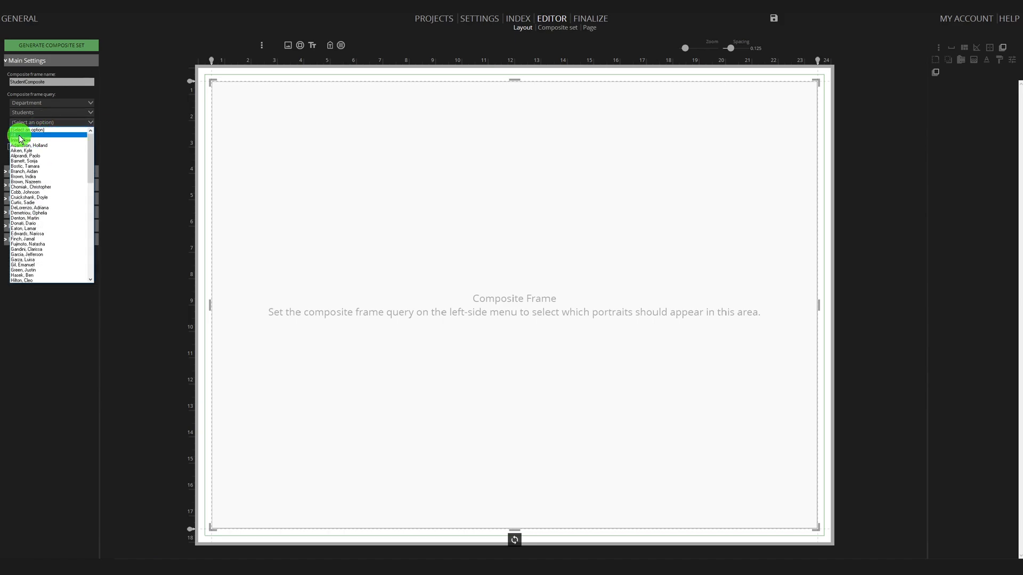
{"action": "left_click", "coordinate": [17, 134]}
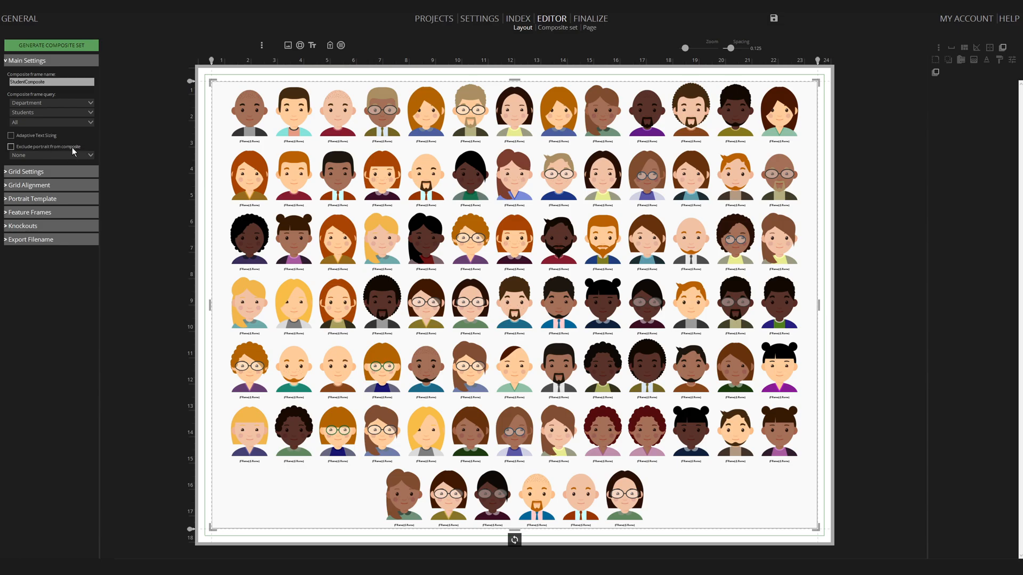
- Try the portrait grid with 12 rows and with 12 columns by 11 rows, and maximize the portraits
{"action": "left_click", "coordinate": [77, 171]}
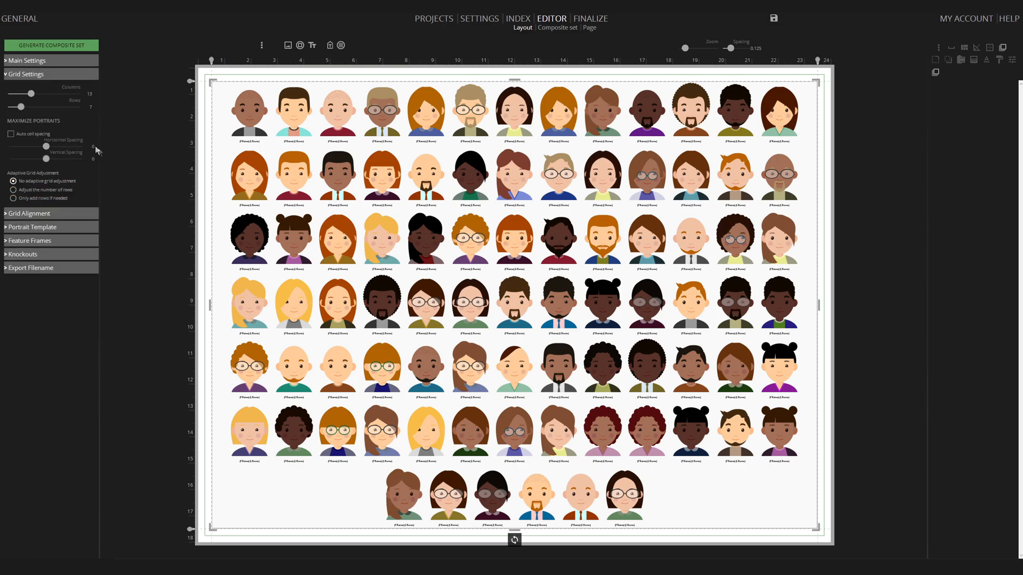
{"action": "left_click_drag", "start_coordinate": [21, 107], "coordinate": [29, 107]}
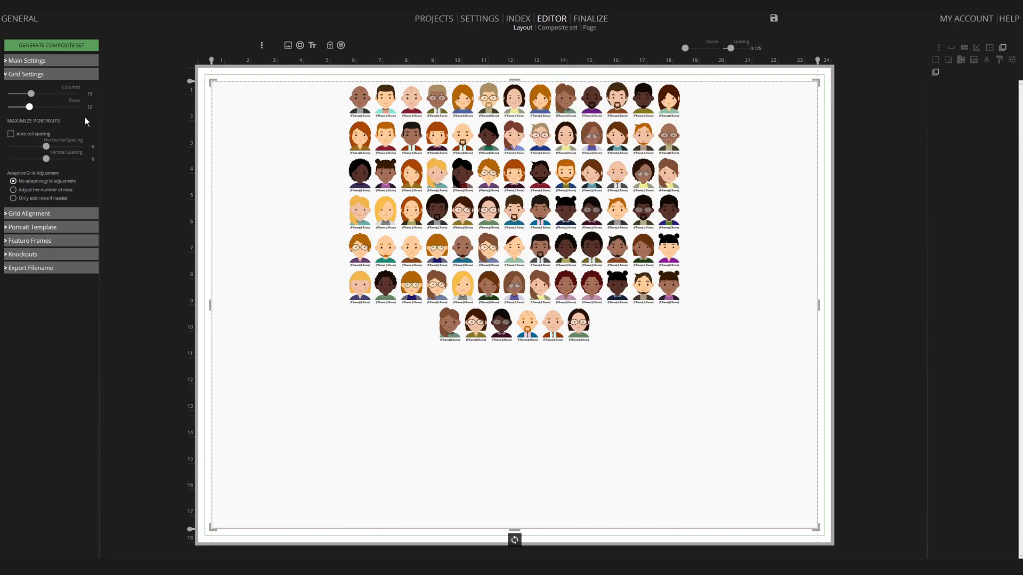
{"action": "left_click", "coordinate": [32, 94]}
{"action": "left_click_drag", "start_coordinate": [32, 96], "coordinate": [27, 107]}
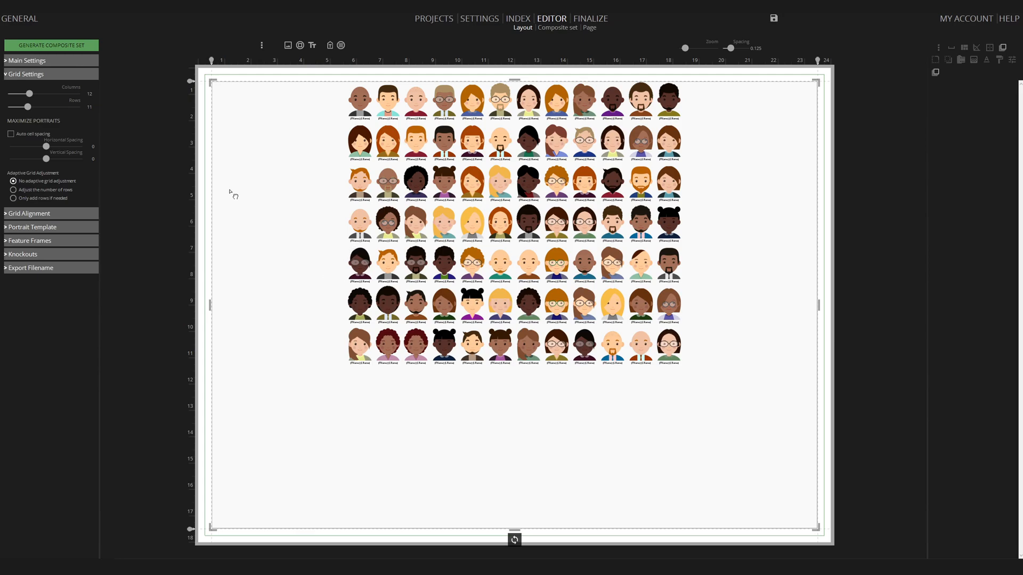
{"action": "left_click", "coordinate": [50, 123]}
{"action": "left_click", "coordinate": [562, 307]}
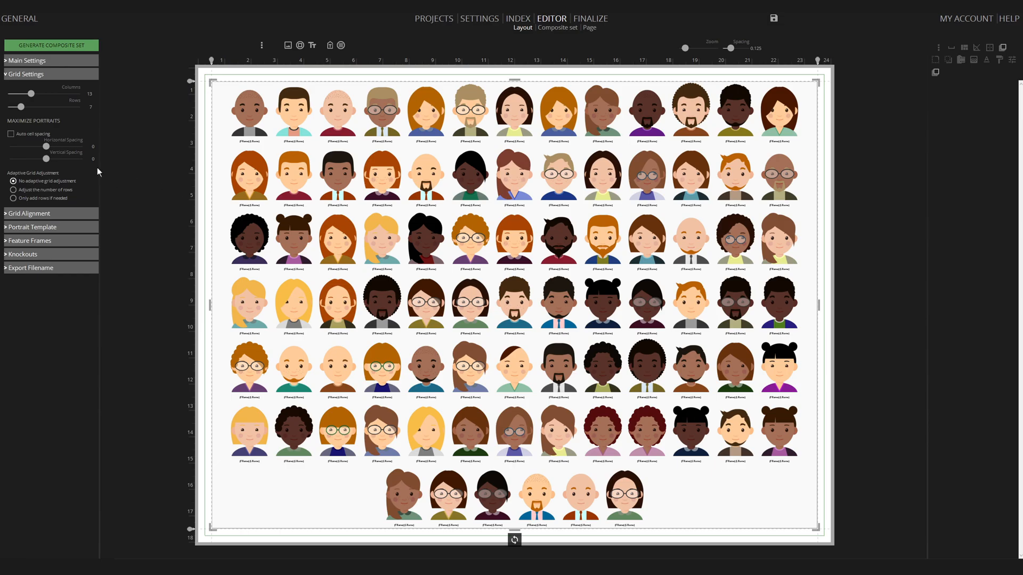
- Try a slightly larger horizontal spacing between the portraits and reset it to 0
{"action": "left_click_drag", "start_coordinate": [46, 147], "coordinate": [50, 147]}
{"action": "left_click", "coordinate": [90, 146]}
{"action": "type", "text": "0"}
{"action": "key", "text": "Return"}
- With no adaptive grid adjustment, try a grid of 11 columns and 8 rows, and maximize the portraits
{"action": "left_click", "coordinate": [13, 181]}
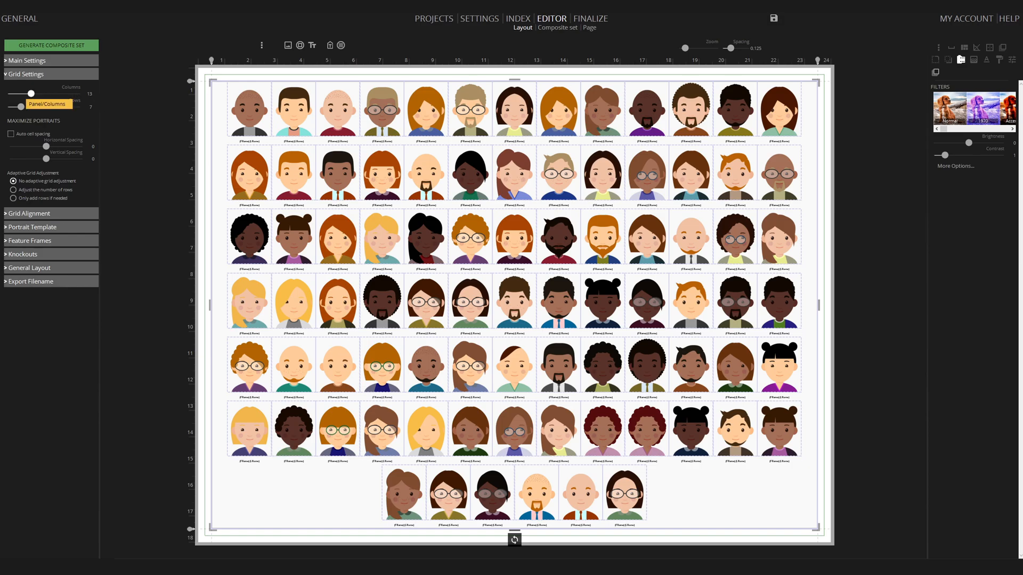
{"action": "left_click", "coordinate": [89, 94]}
{"action": "left_click", "coordinate": [19, 112]}
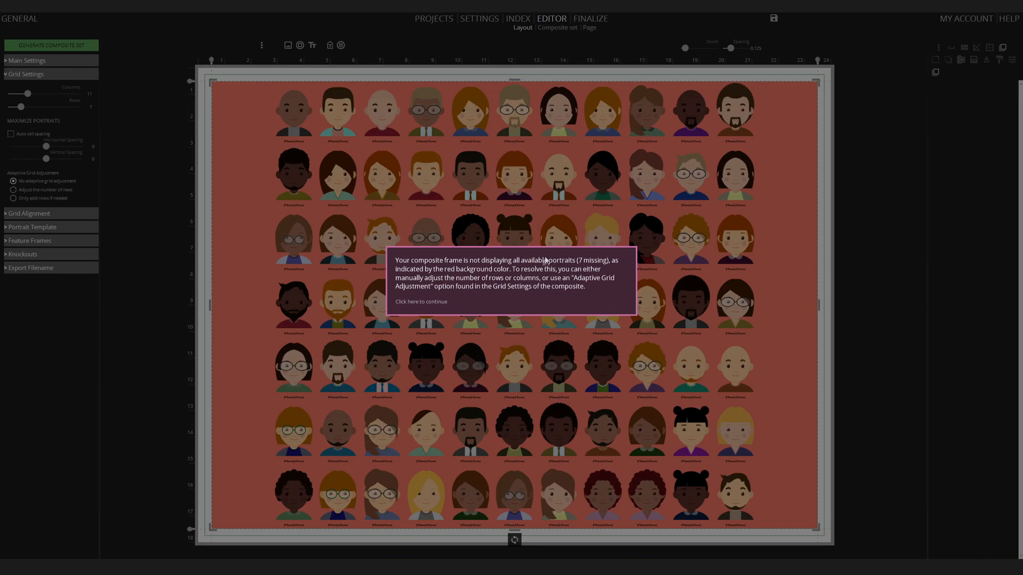
{"action": "left_click", "coordinate": [434, 303]}
{"action": "left_click", "coordinate": [90, 107]}
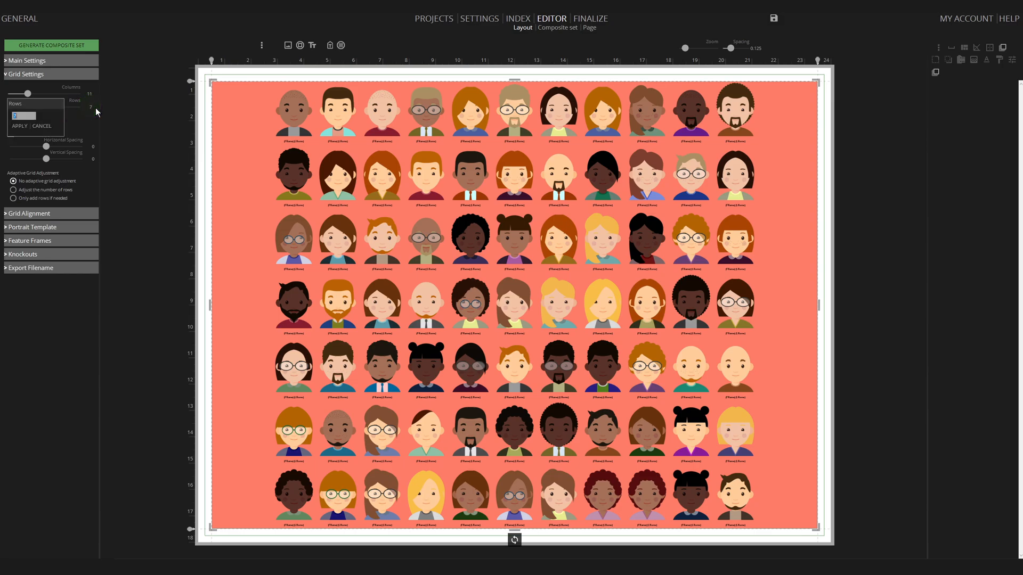
{"action": "type", "text": "8"}
{"action": "key", "text": "Return"}
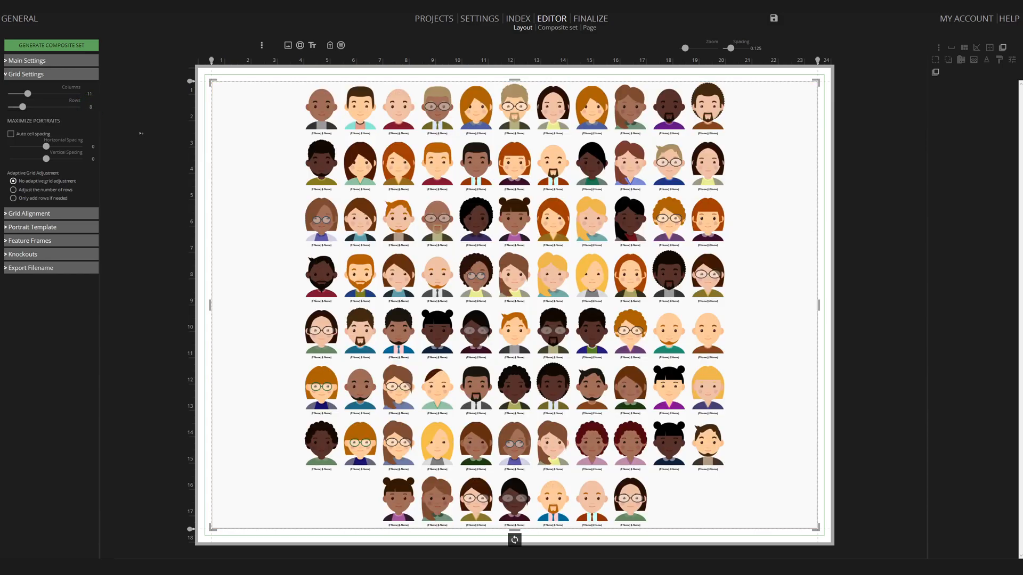
{"action": "left_click", "coordinate": [22, 121]}
{"action": "left_click", "coordinate": [565, 304]}
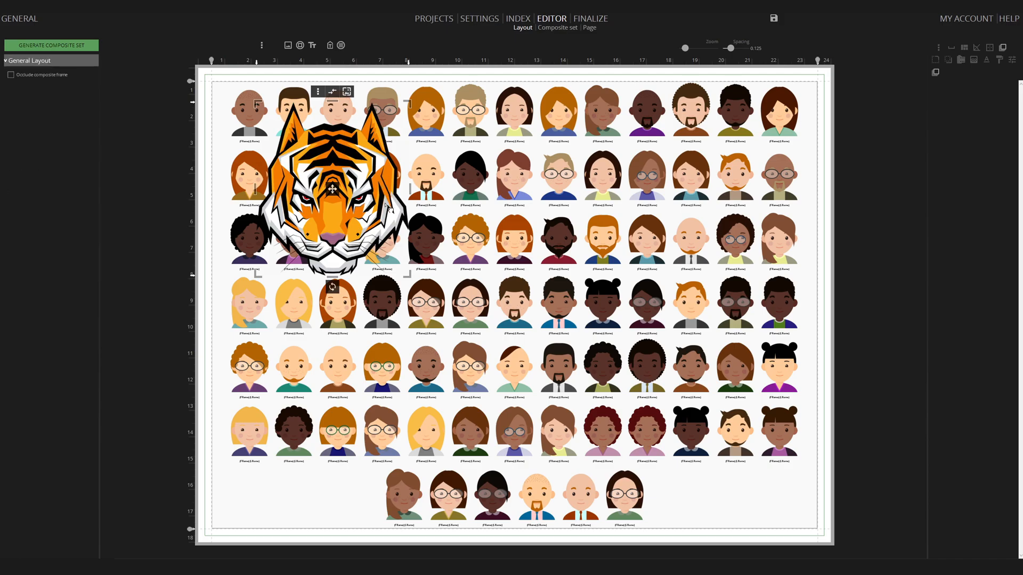
- Move the tiger image toward the upper-left corner of the portrait grid and make it occlude the composite frame
{"action": "left_click_drag", "start_coordinate": [376, 202], "coordinate": [367, 192]}
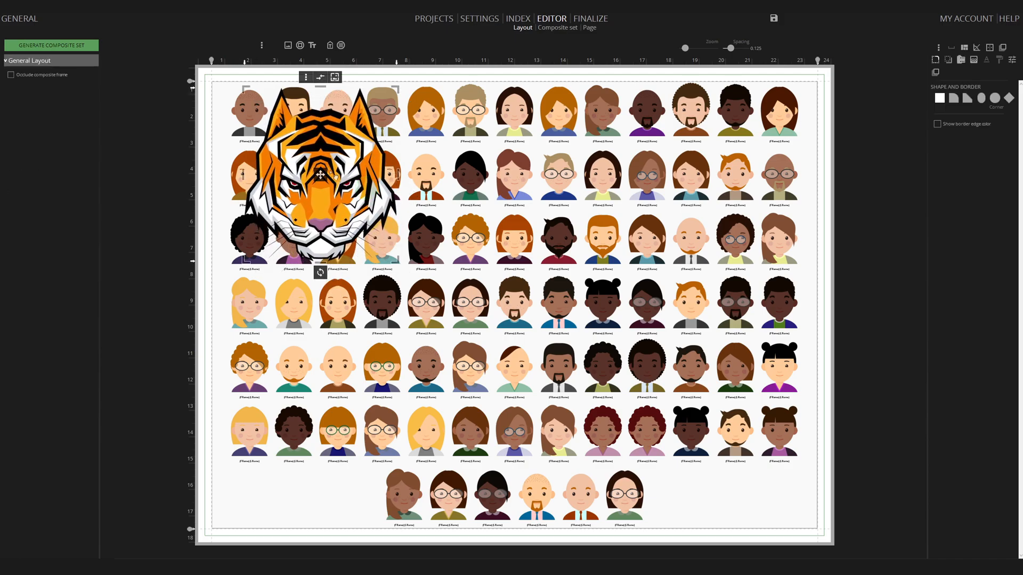
{"action": "left_click", "coordinate": [11, 75]}
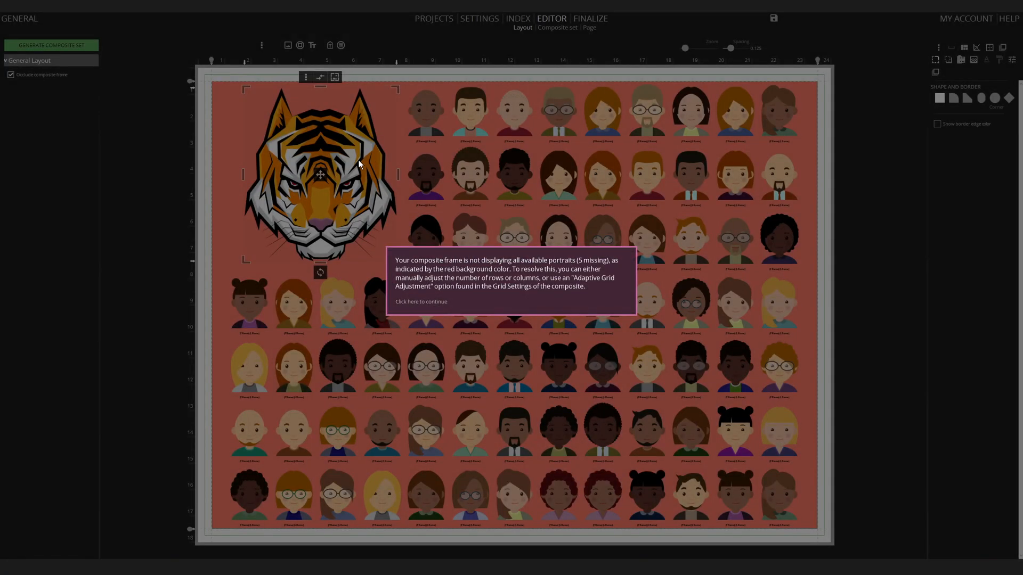
{"action": "left_click", "coordinate": [422, 302]}
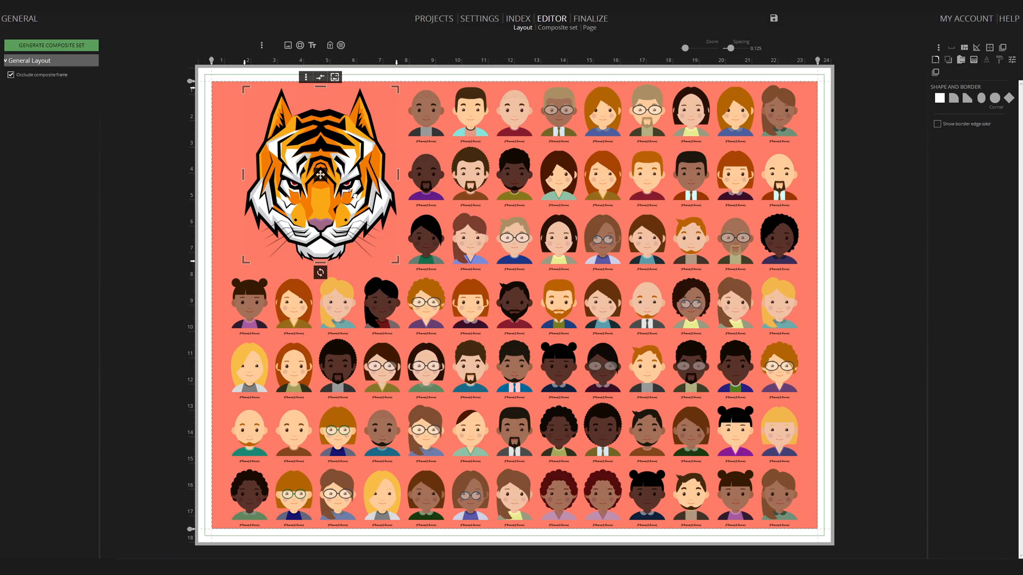
- Delete the tiger image and set the composite's adaptive grid adjustment to adjust the number of rows
{"action": "key", "text": "Delete"}
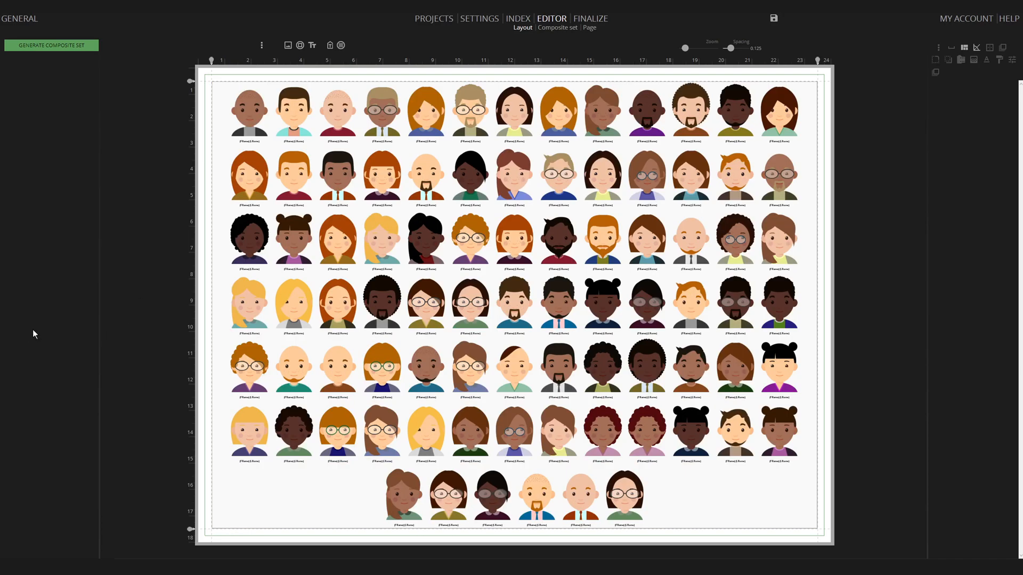
{"action": "left_click", "coordinate": [260, 125]}
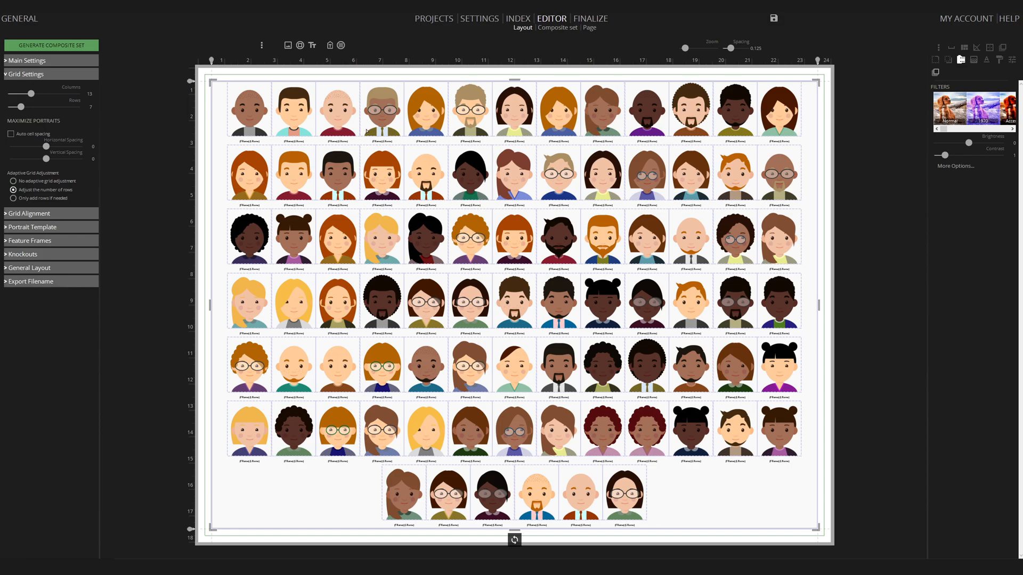
- Paste the tiger image over the upper-left portraits and try it at larger and smaller sizes and positions
{"action": "key", "text": "ctrl+v"}
{"action": "left_click_drag", "start_coordinate": [350, 180], "coordinate": [374, 192]}
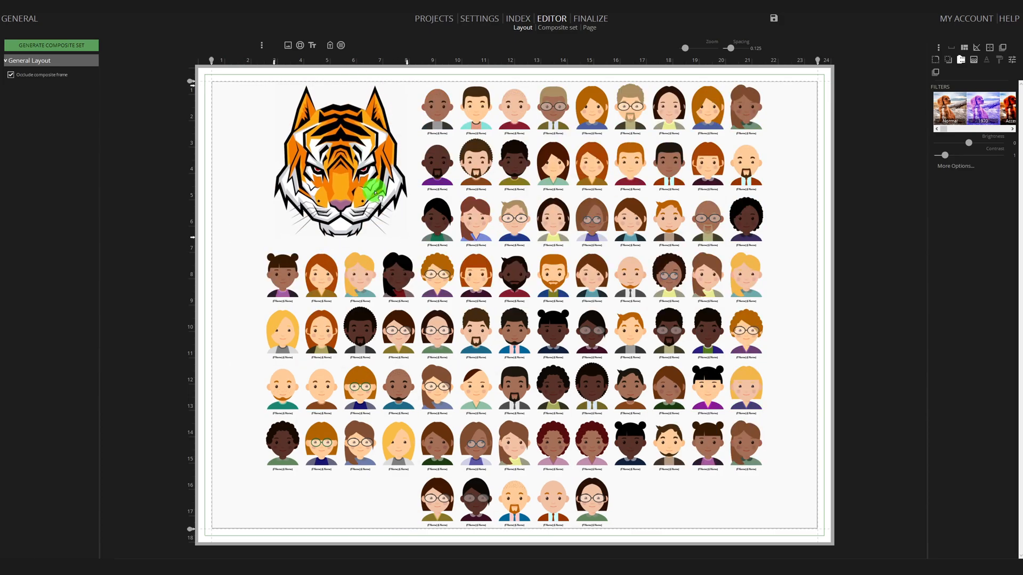
{"action": "left_click_drag", "start_coordinate": [405, 238], "coordinate": [494, 350]}
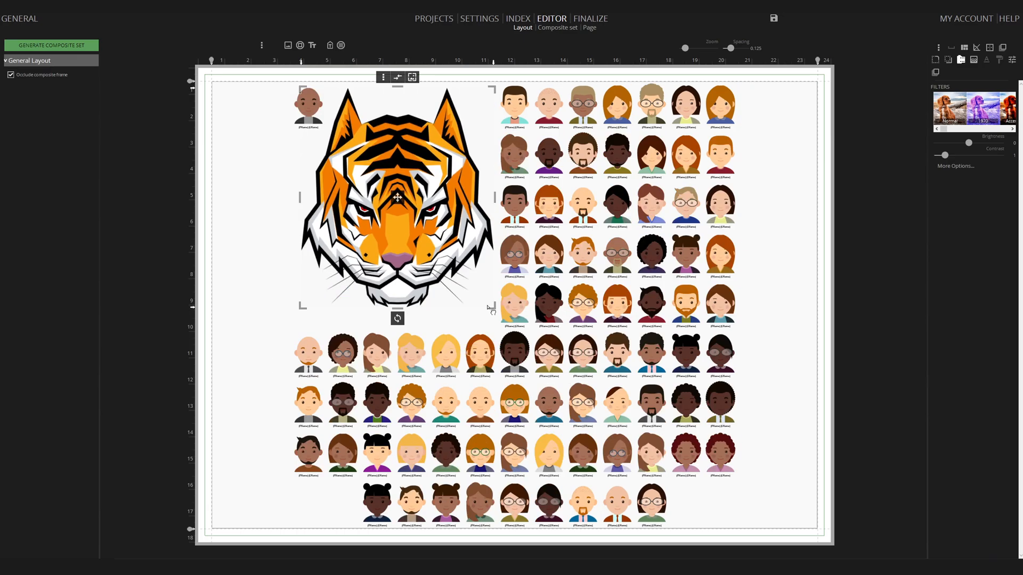
{"action": "left_click_drag", "start_coordinate": [491, 309], "coordinate": [403, 210]}
{"action": "left_click_drag", "start_coordinate": [366, 167], "coordinate": [385, 212]}
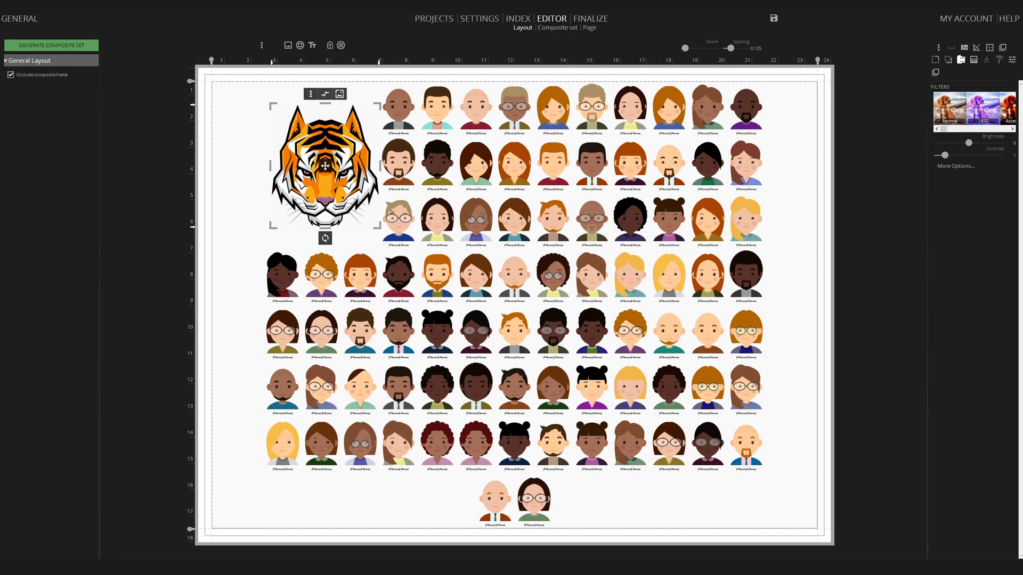
- Delete the tiger image and set the composite's adaptive grid adjustment to only add rows if needed
{"action": "key", "text": "Delete"}
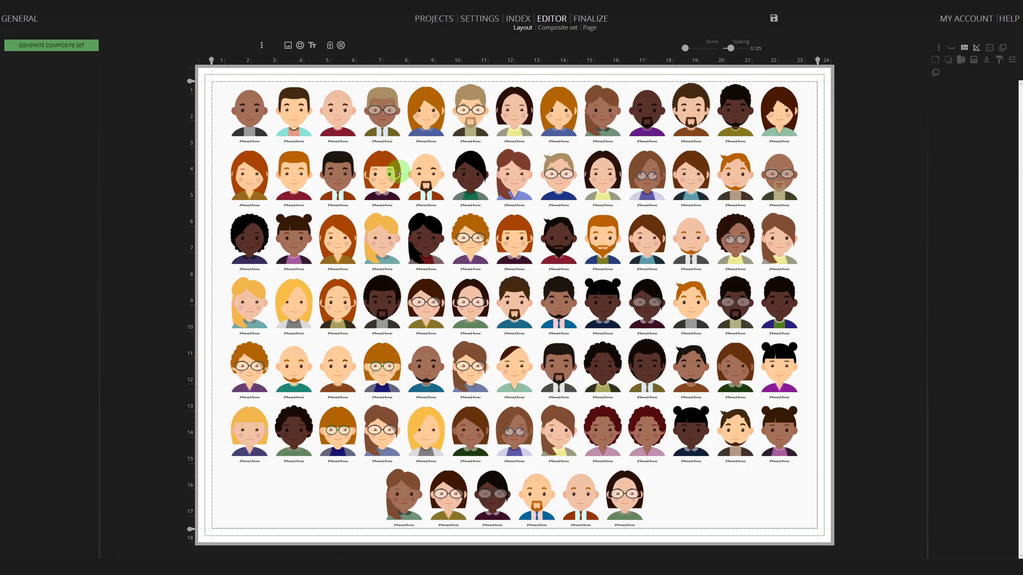
{"action": "left_click", "coordinate": [398, 173]}
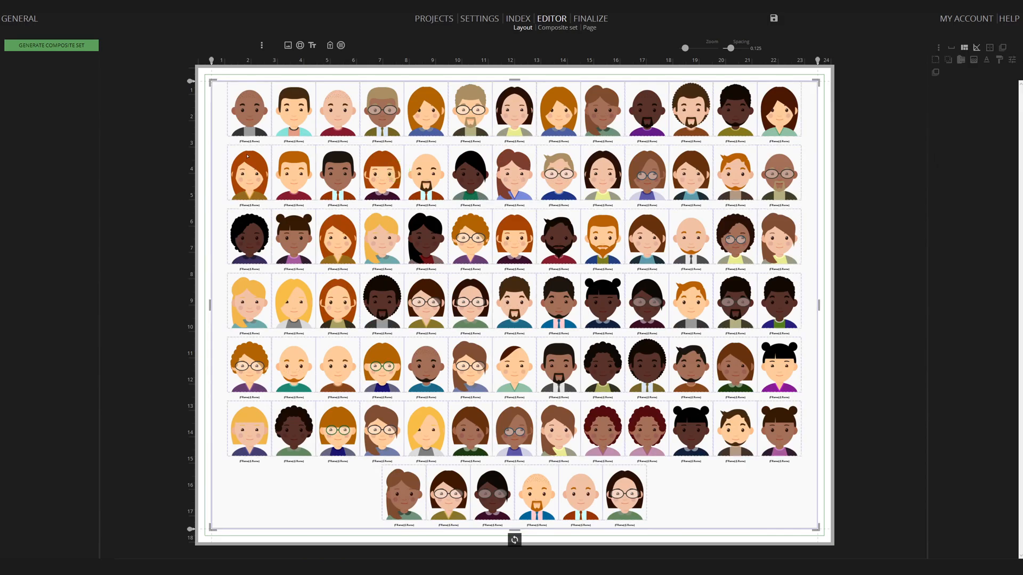
{"action": "left_click", "coordinate": [24, 200]}
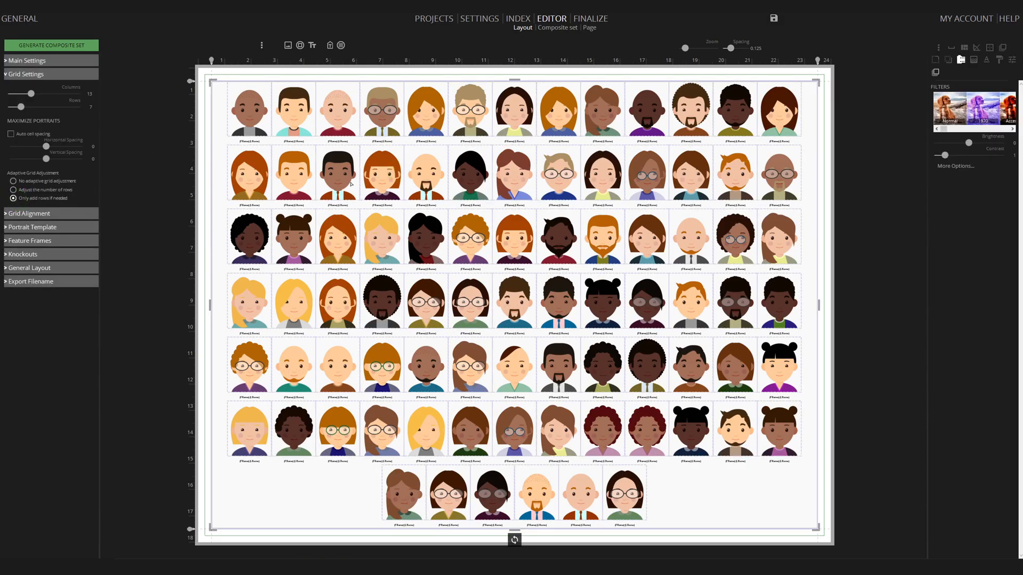
- Paste the tiger image over the upper-left portraits, and resize and reposition it within the composite frame
{"action": "left_click", "coordinate": [339, 108]}
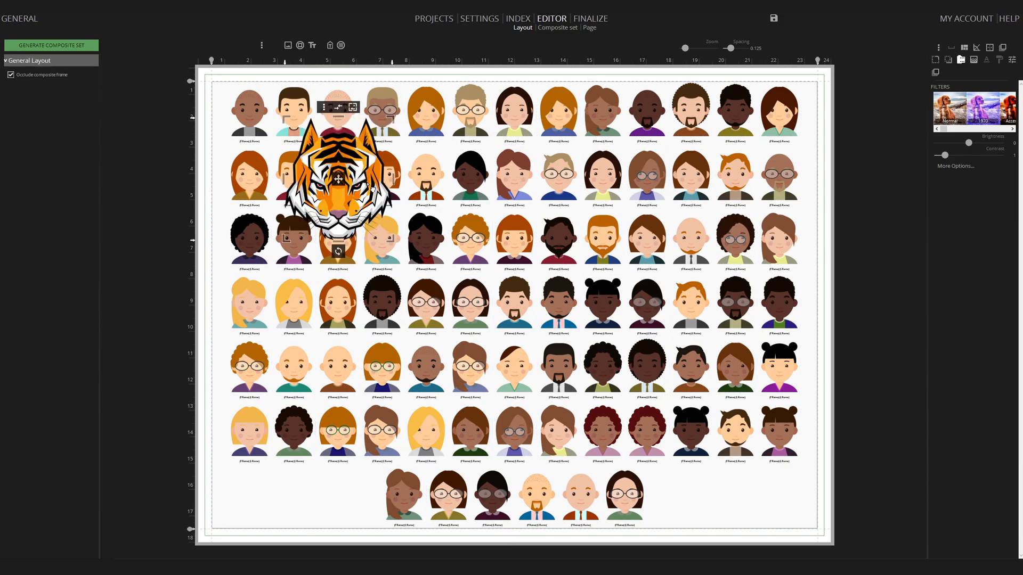
{"action": "left_click_drag", "start_coordinate": [370, 187], "coordinate": [331, 152]}
{"action": "left_click_drag", "start_coordinate": [362, 203], "coordinate": [401, 203]}
{"action": "left_click_drag", "start_coordinate": [376, 164], "coordinate": [377, 177]}
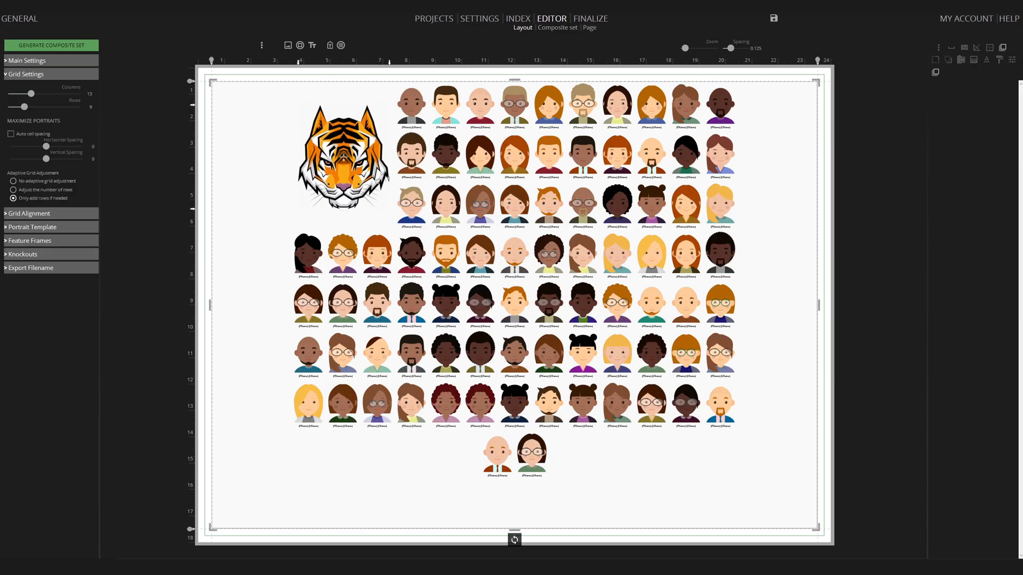
- Delete the tiger image from the layout and select the composite frame
{"action": "left_click", "coordinate": [345, 162]}
{"action": "key", "text": "Delete"}
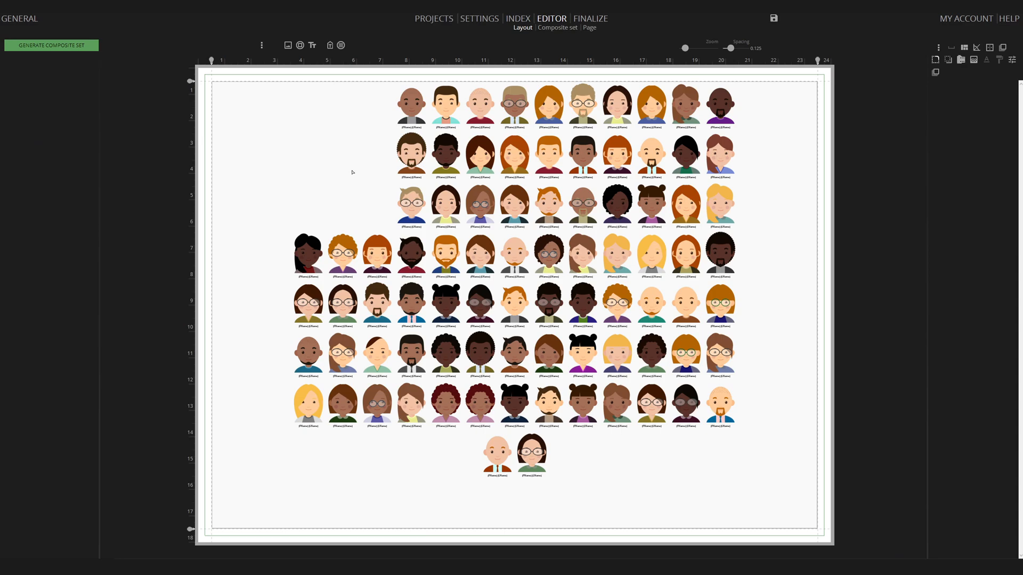
{"action": "left_click", "coordinate": [367, 206]}
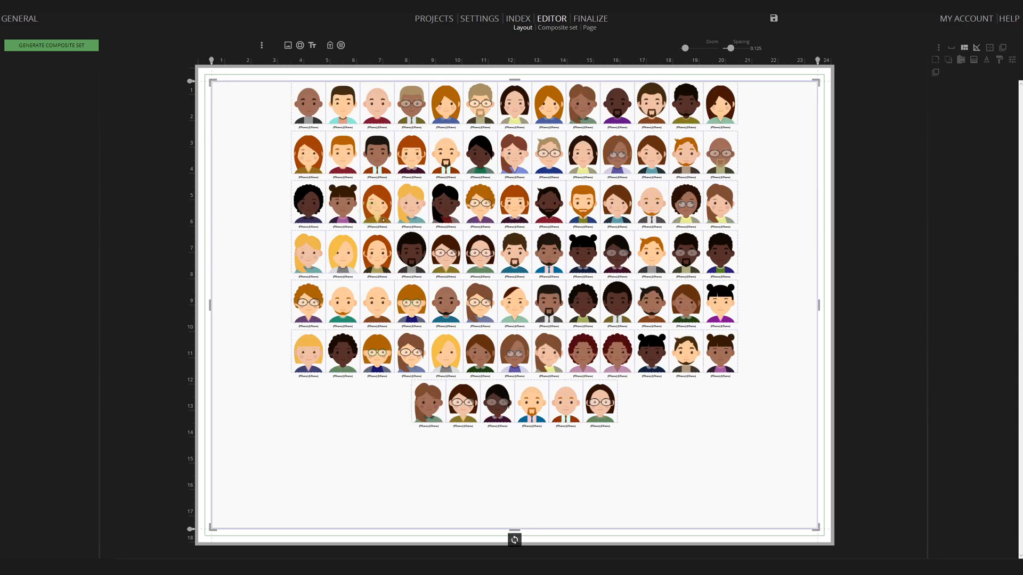
- Set the grid's horizontal alignment to Left and its last row alignment to Right
{"action": "left_click", "coordinate": [35, 213]}
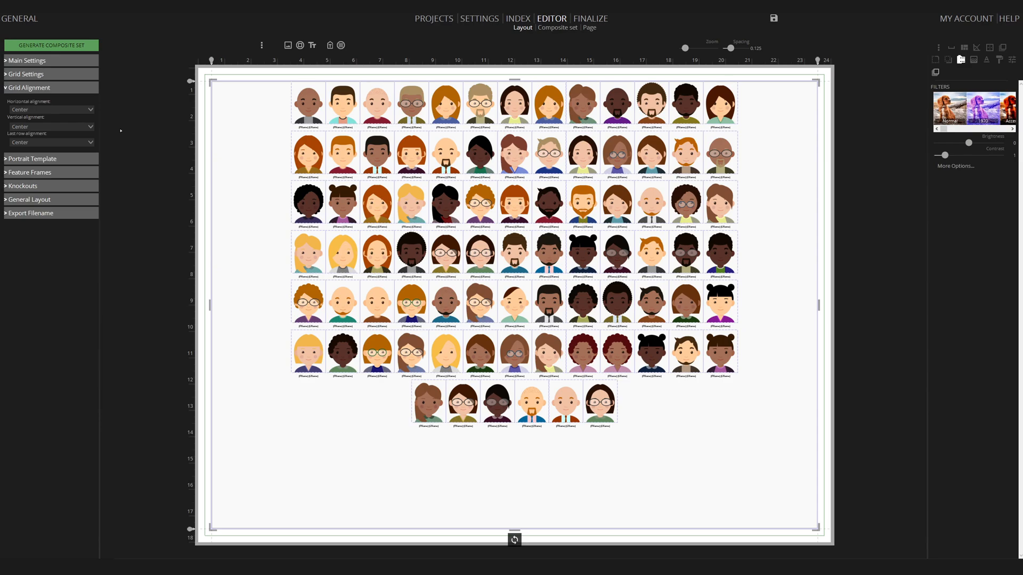
{"action": "left_click", "coordinate": [35, 109]}
{"action": "left_click", "coordinate": [16, 117]}
{"action": "left_click", "coordinate": [39, 142]}
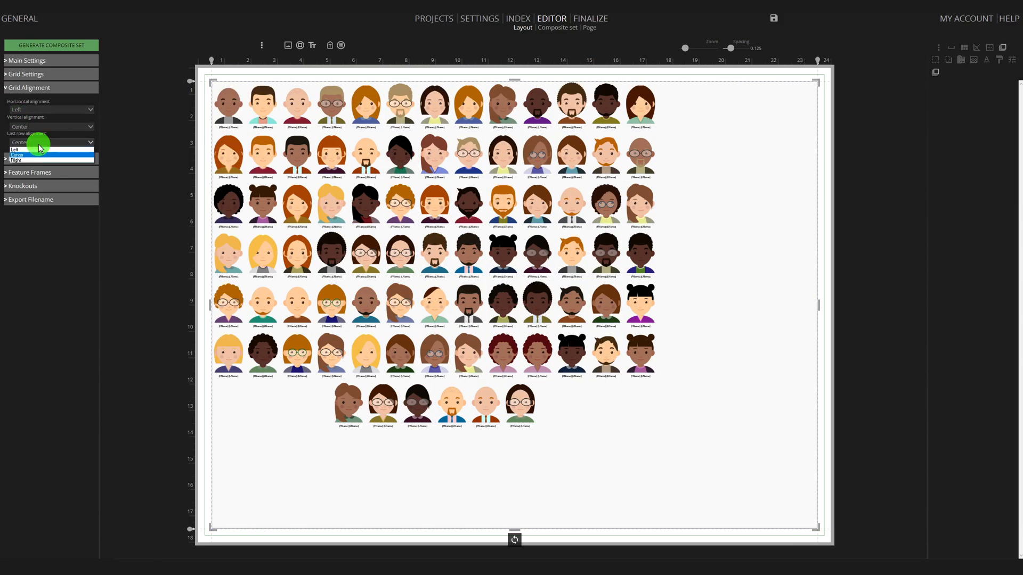
{"action": "left_click", "coordinate": [30, 160]}
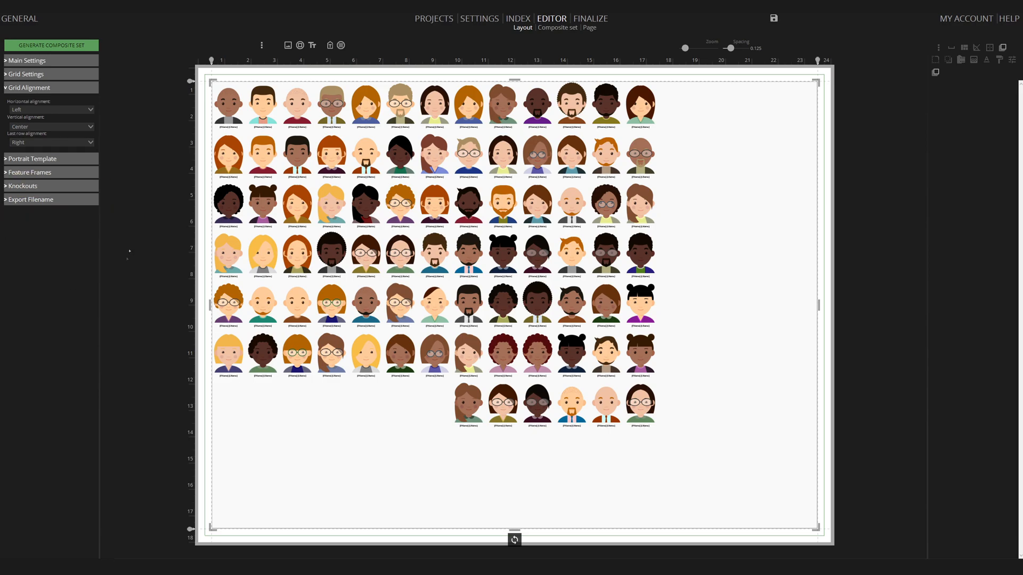
- Apply the TradingCard06 portrait template to the composite and view it in the portrait template editor without changing it
{"action": "left_click", "coordinate": [68, 159]}
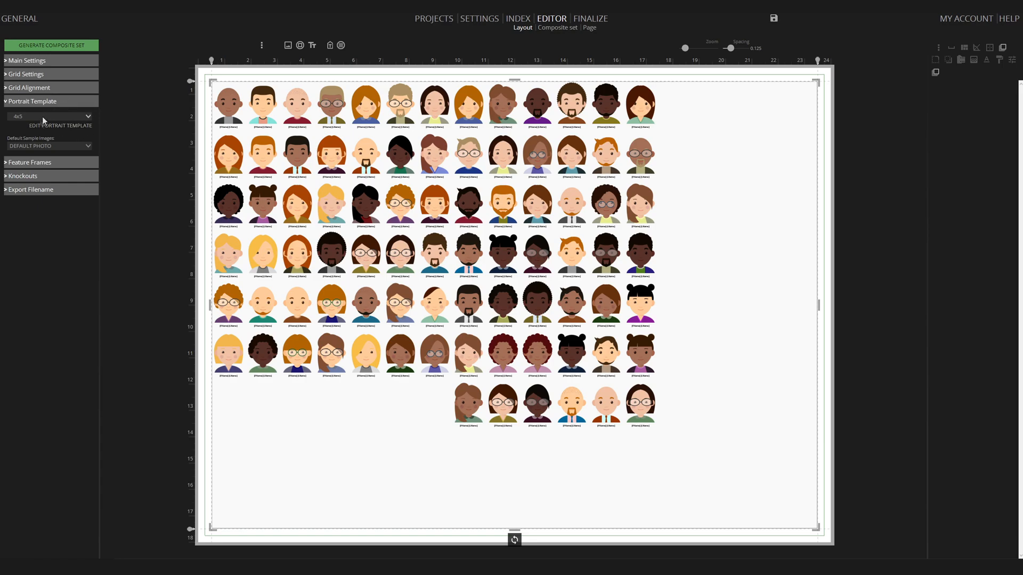
{"action": "left_click", "coordinate": [80, 116]}
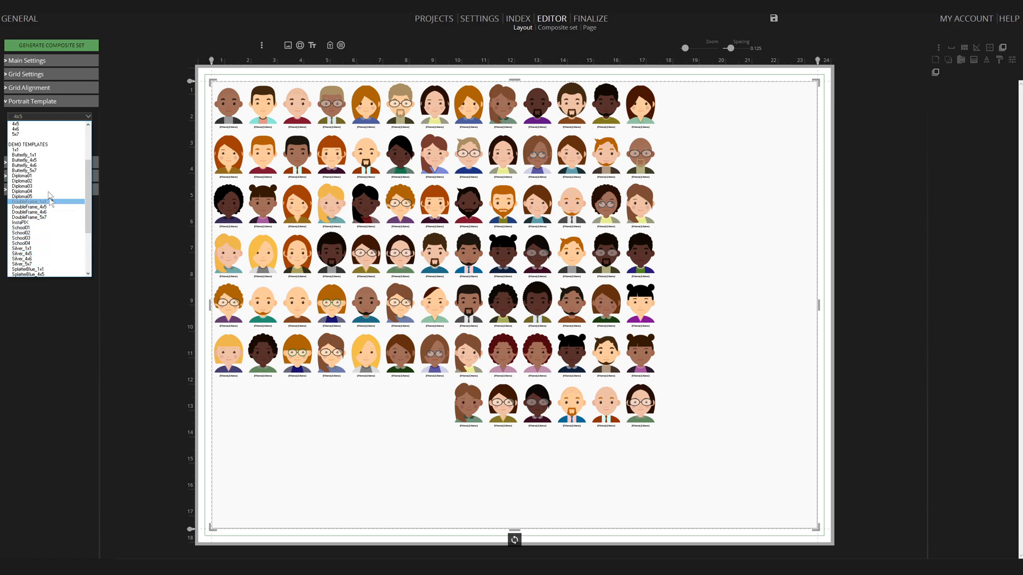
{"action": "left_click", "coordinate": [44, 160]}
{"action": "left_click", "coordinate": [41, 202]}
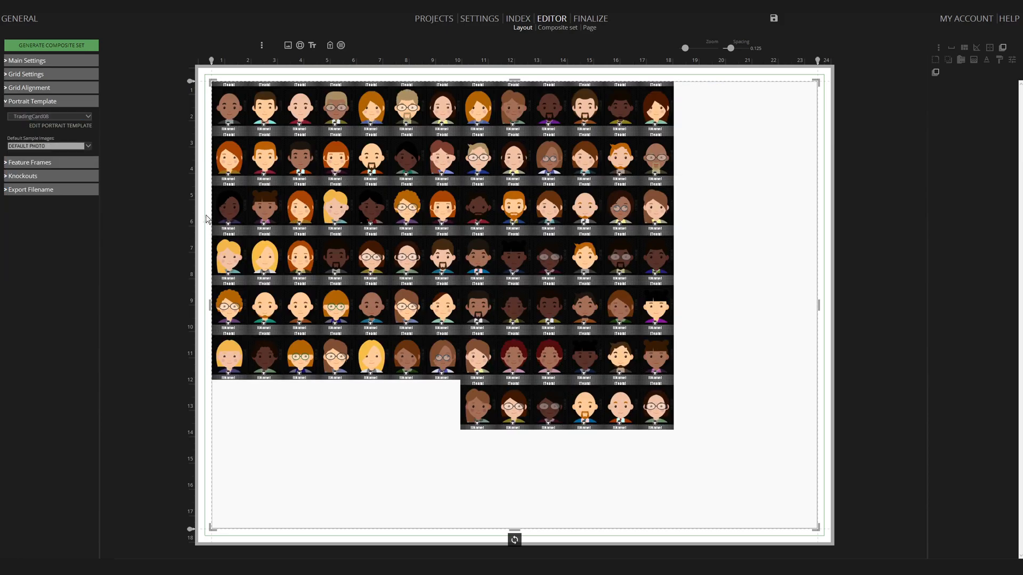
{"action": "left_click", "coordinate": [70, 127]}
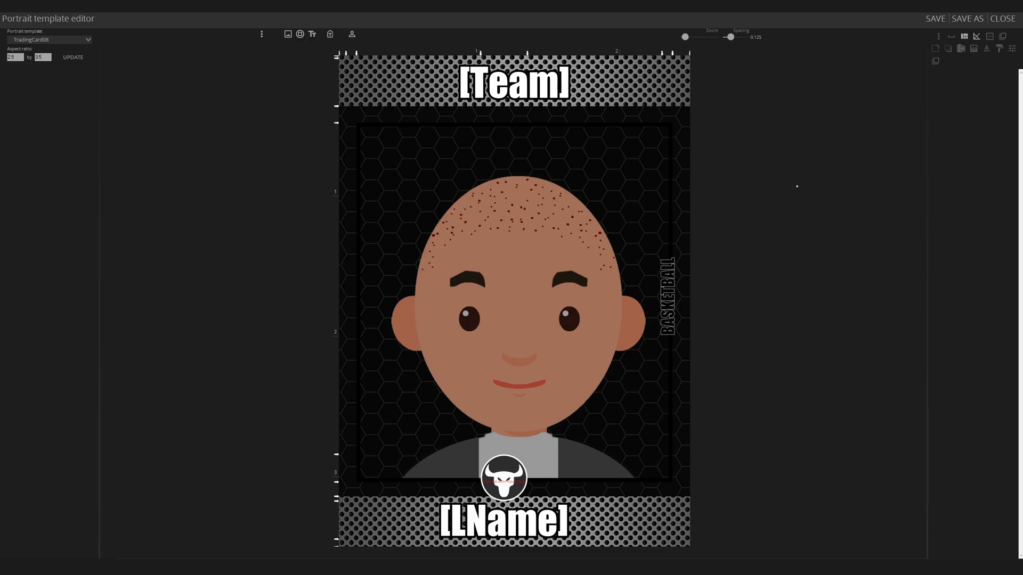
{"action": "left_click", "coordinate": [1004, 19]}
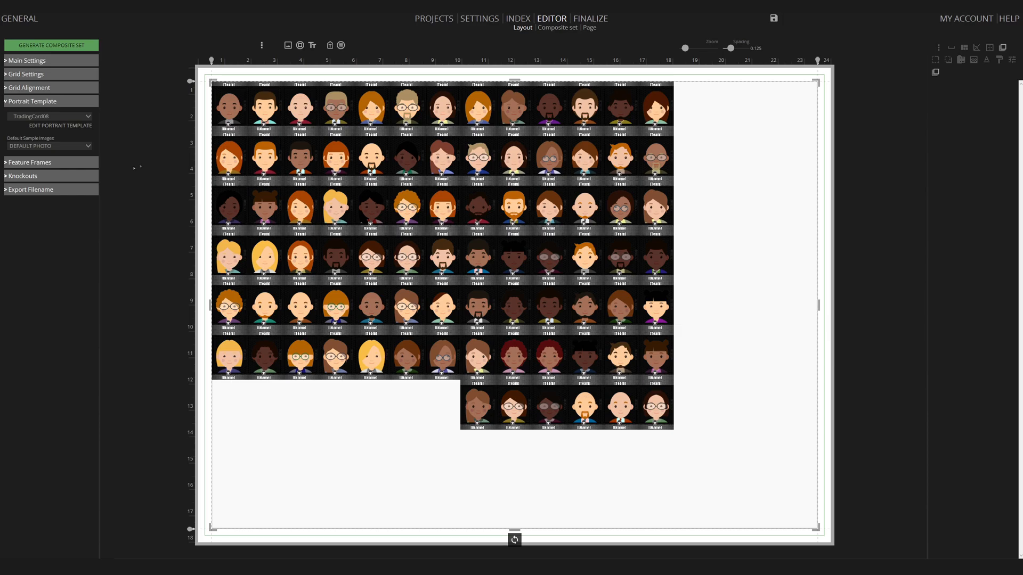
- Set the adaptive grid adjustment to adjust the number of rows, and set the horizontal and last row alignment to Center
{"action": "left_click", "coordinate": [56, 164]}
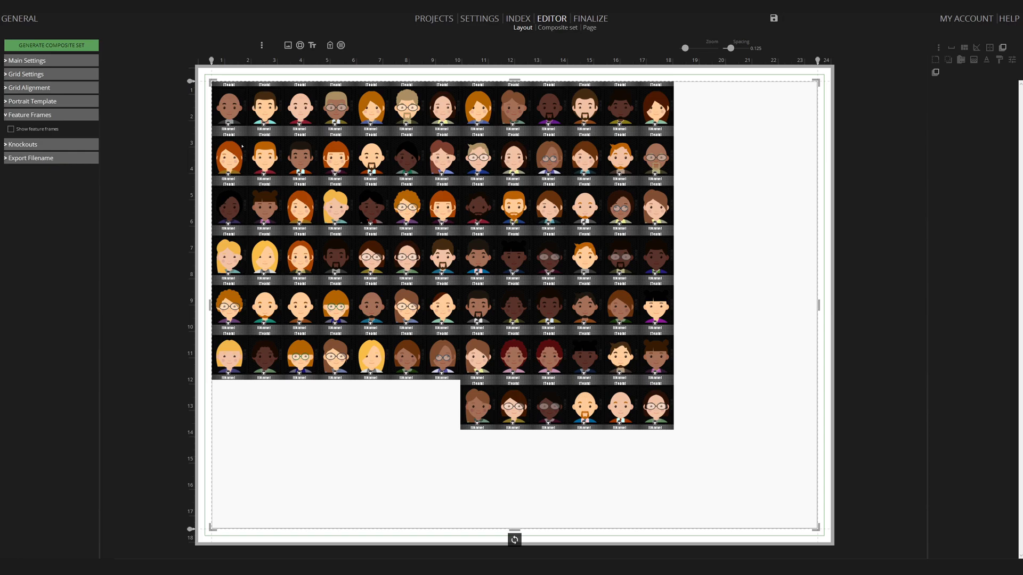
{"action": "left_click", "coordinate": [28, 74]}
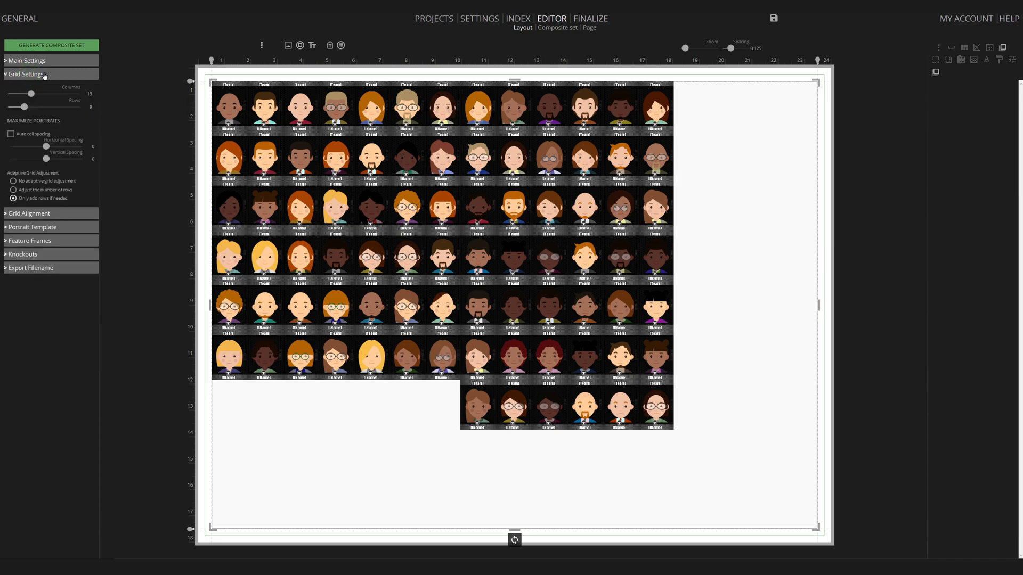
{"action": "left_click", "coordinate": [14, 190]}
{"action": "left_click", "coordinate": [10, 214]}
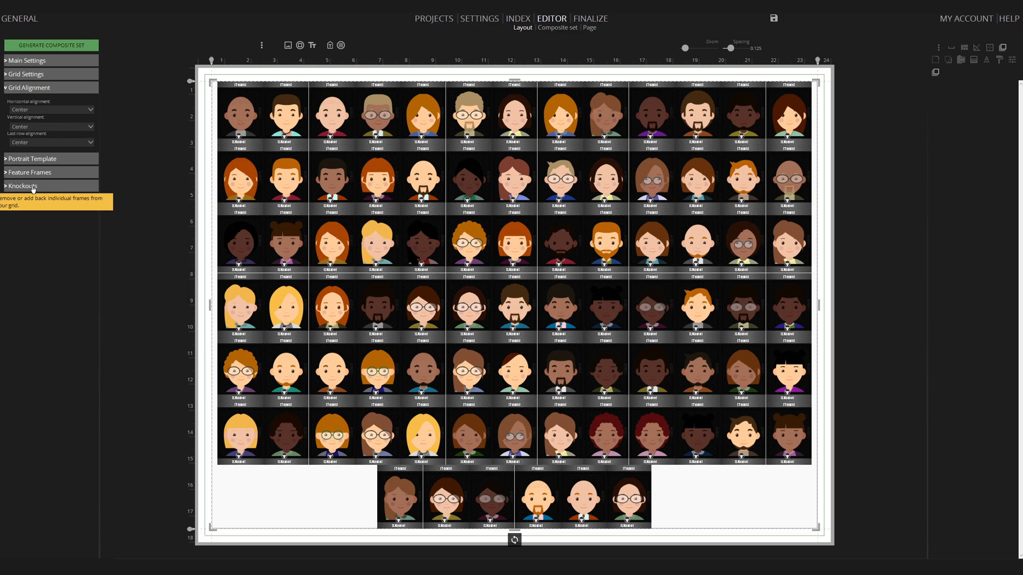
- Knock out five grid frames along a diagonal from the first row's fifth column down to the fifth row's first column
{"action": "left_click", "coordinate": [32, 185]}
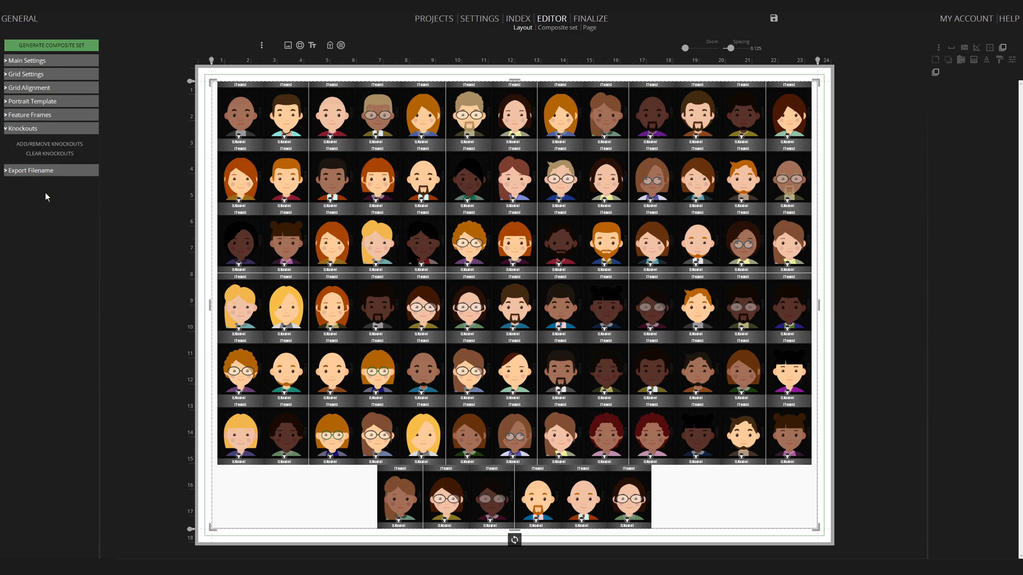
{"action": "left_click", "coordinate": [56, 145]}
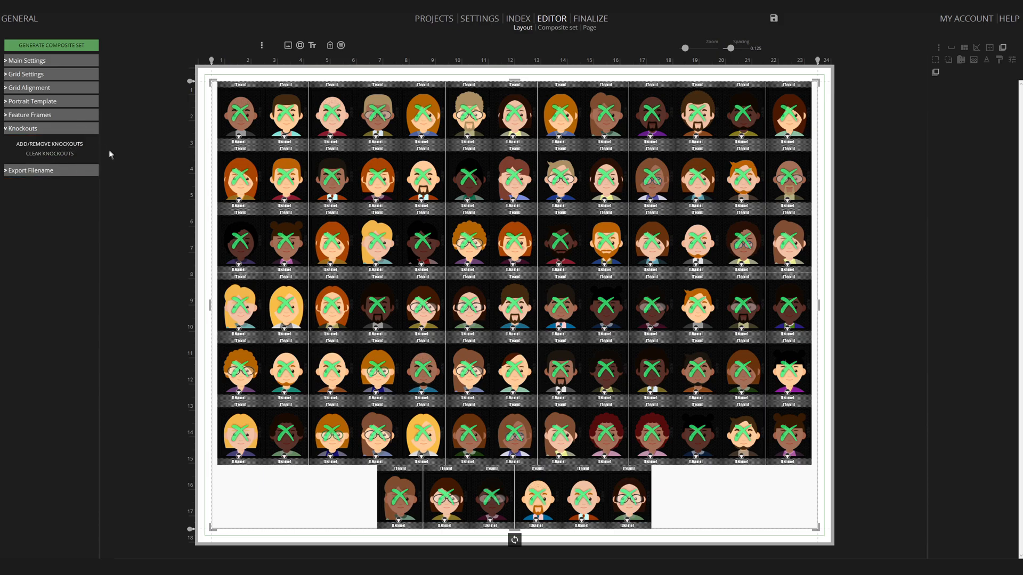
{"action": "left_click", "coordinate": [423, 113]}
{"action": "left_click", "coordinate": [376, 175]}
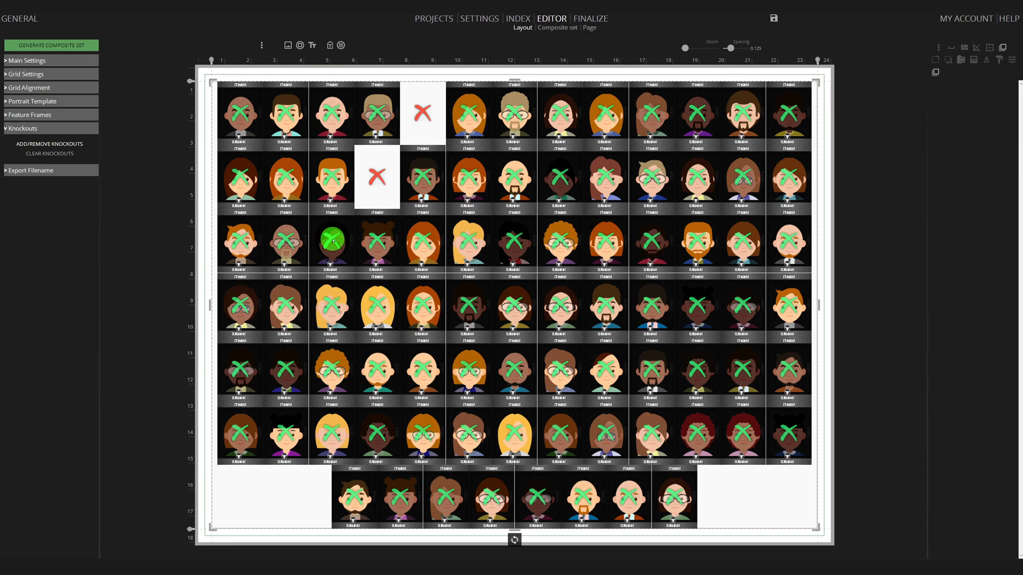
{"action": "left_click", "coordinate": [333, 241]}
{"action": "left_click", "coordinate": [285, 305]}
{"action": "left_click", "coordinate": [240, 368]}
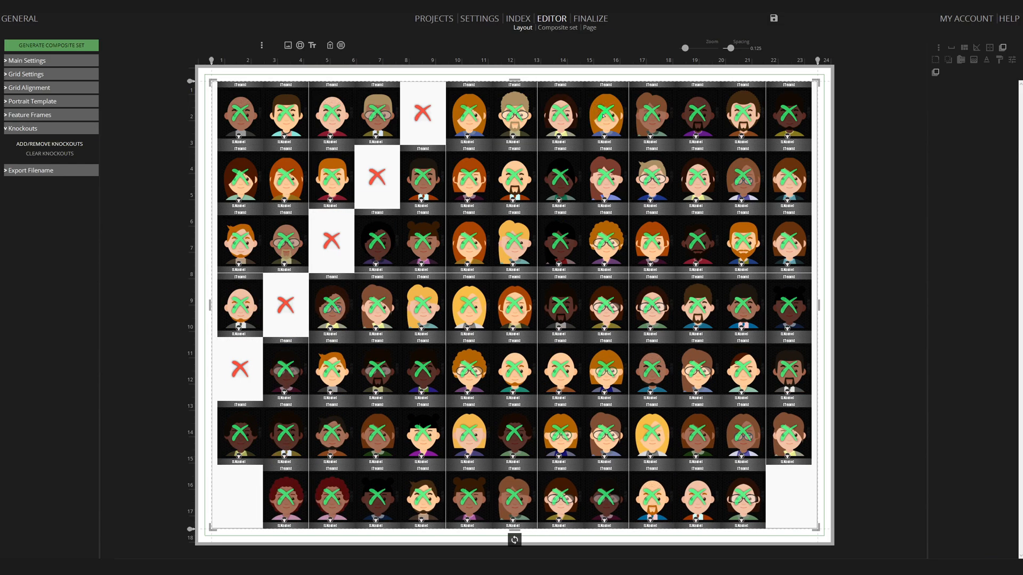
- Knock out five more frames along a mirrored diagonal from the first row's ninth column down to the fifth row's thirteenth column
{"action": "left_click", "coordinate": [603, 116]}
{"action": "left_click", "coordinate": [651, 177]}
{"action": "left_click", "coordinate": [697, 240]}
{"action": "left_click", "coordinate": [715, 281]}
{"action": "left_click", "coordinate": [753, 333]}
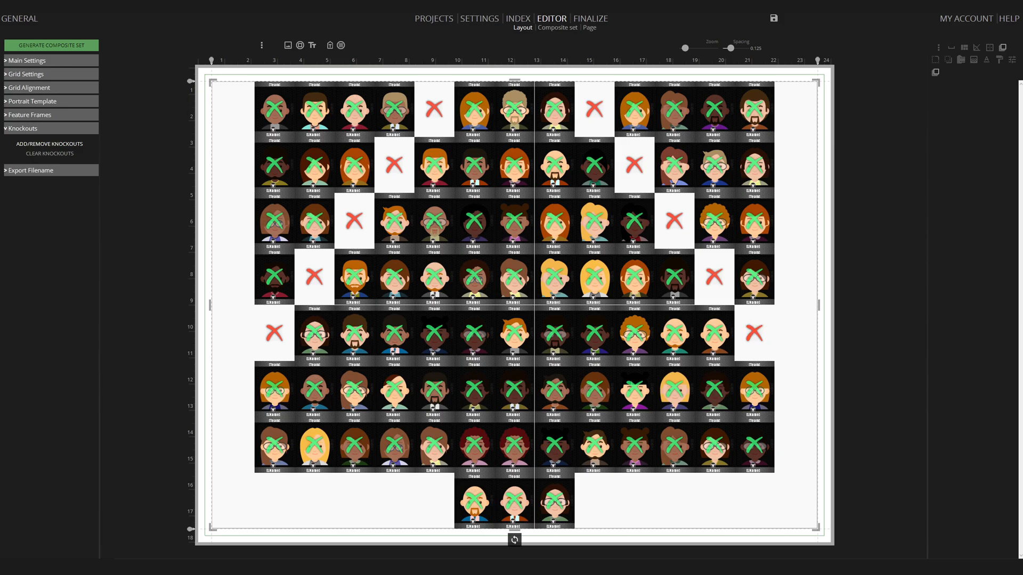
- Clear all knockouts from the portrait grid
{"action": "left_click", "coordinate": [59, 158]}
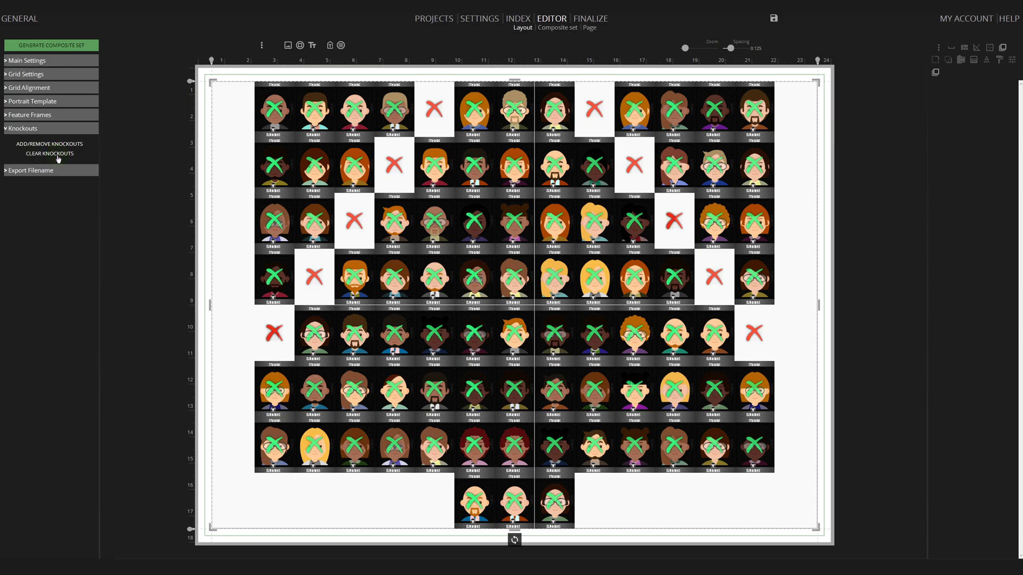